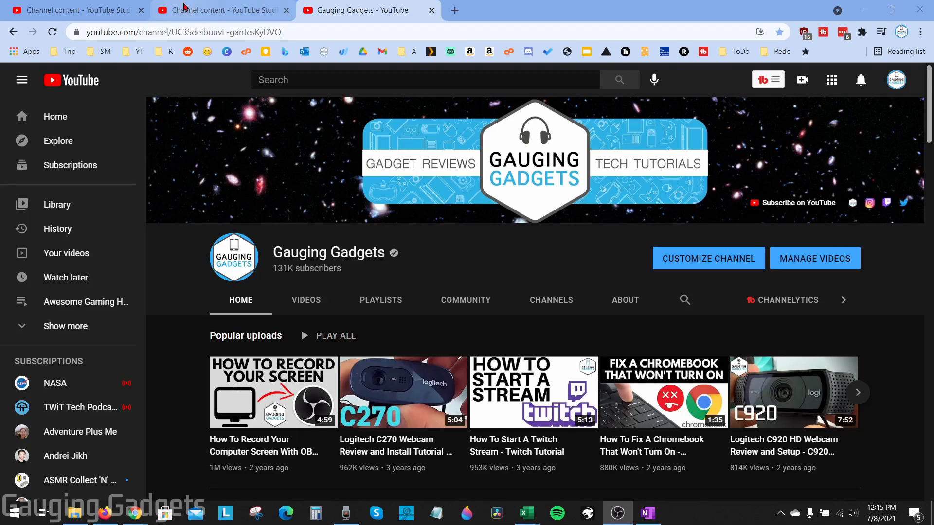
Bring up the Garmin InReach Mini draft in Studio and go to its Video elements step
click(206, 10)
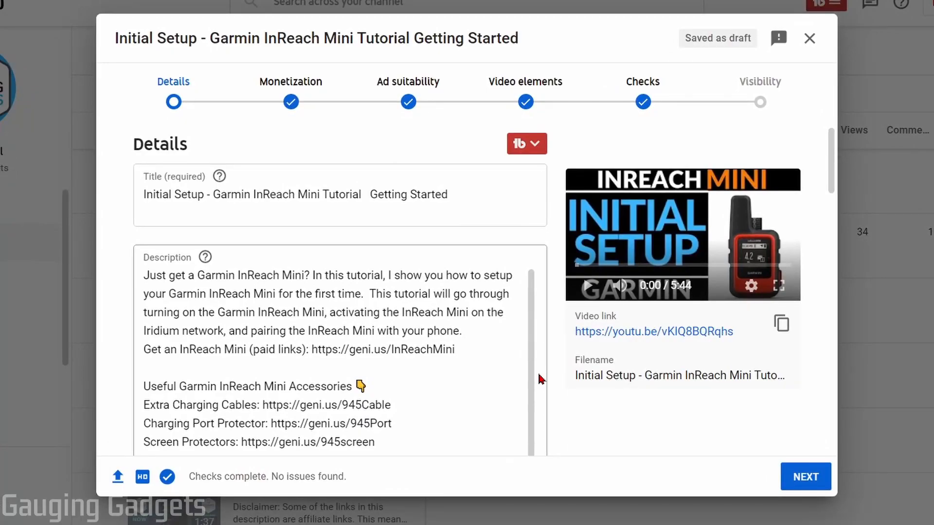
click(525, 102)
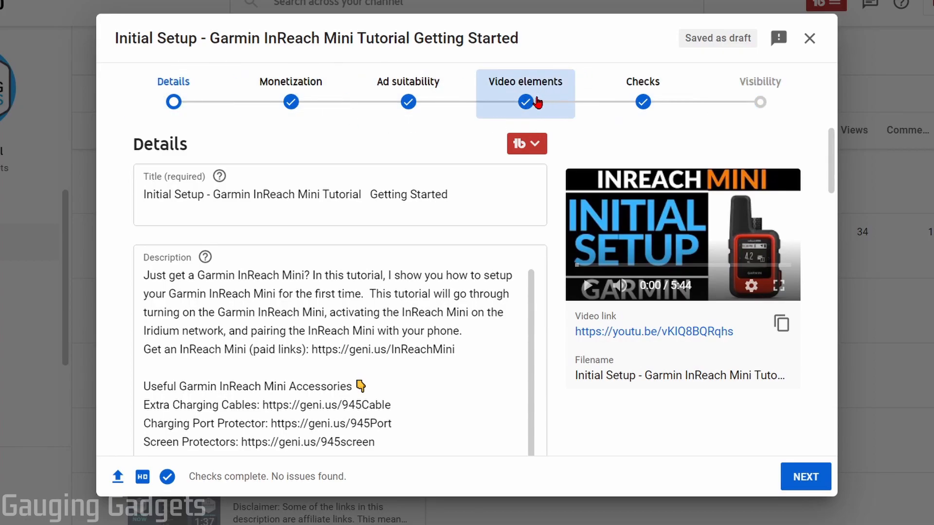
Start adding English (United States) subtitles from the Video elements step
click(538, 102)
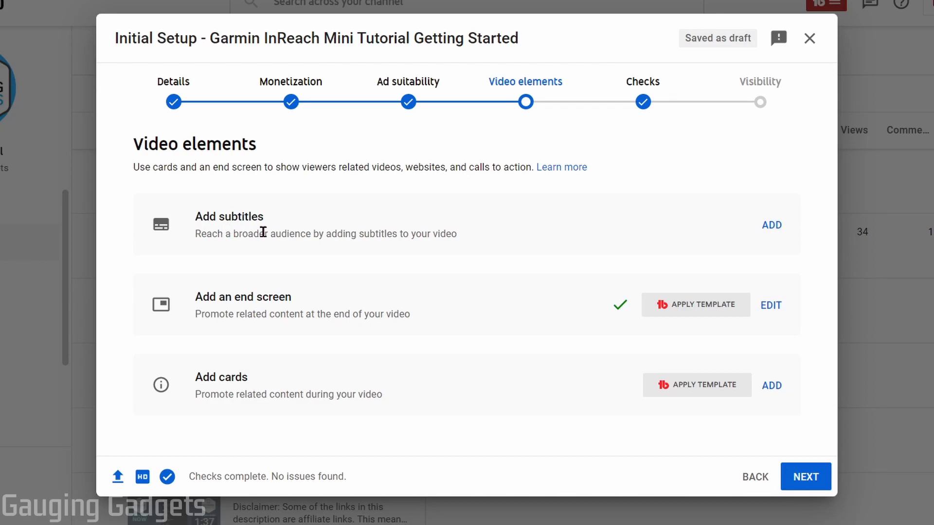
click(771, 228)
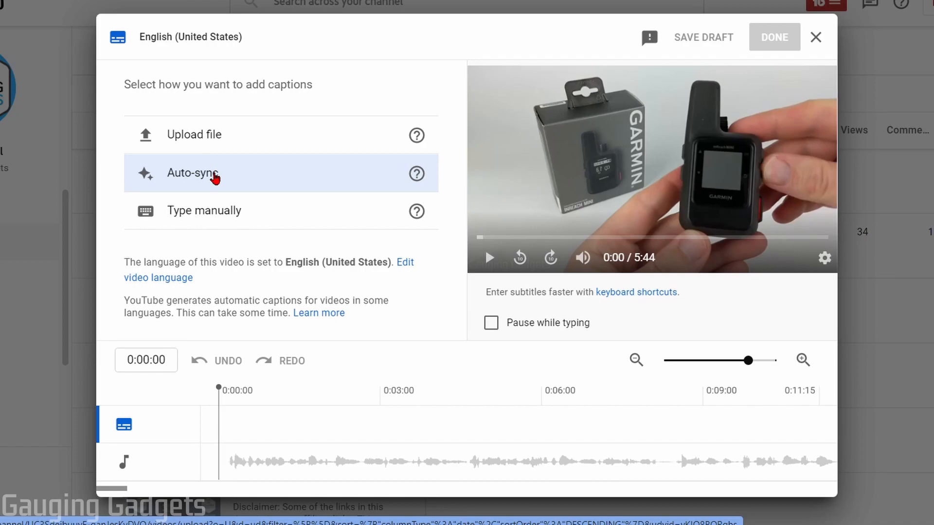
Auto-sync the transcript 'Garmin InReach Mini Tutorial video' and play the preview to check the caption
click(215, 176)
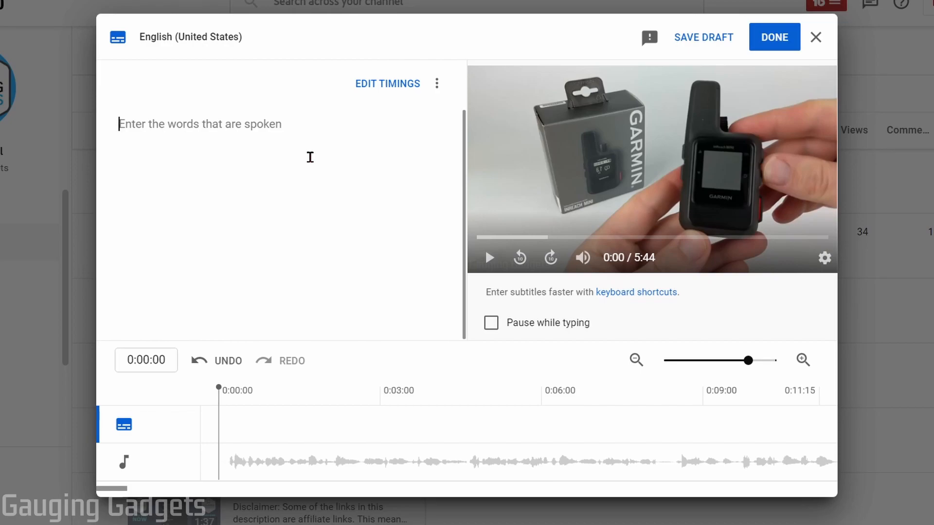
text(Garmin InReach Mini Tutorial video)
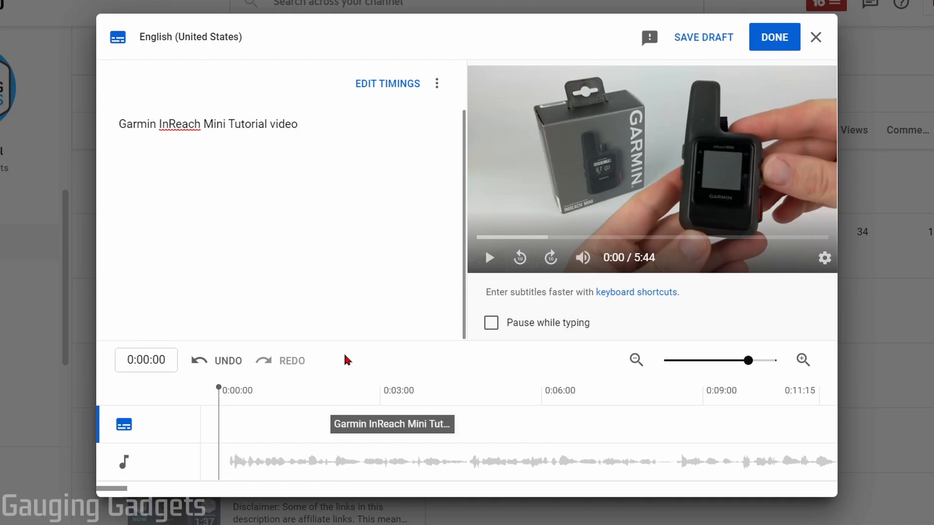
click(337, 424)
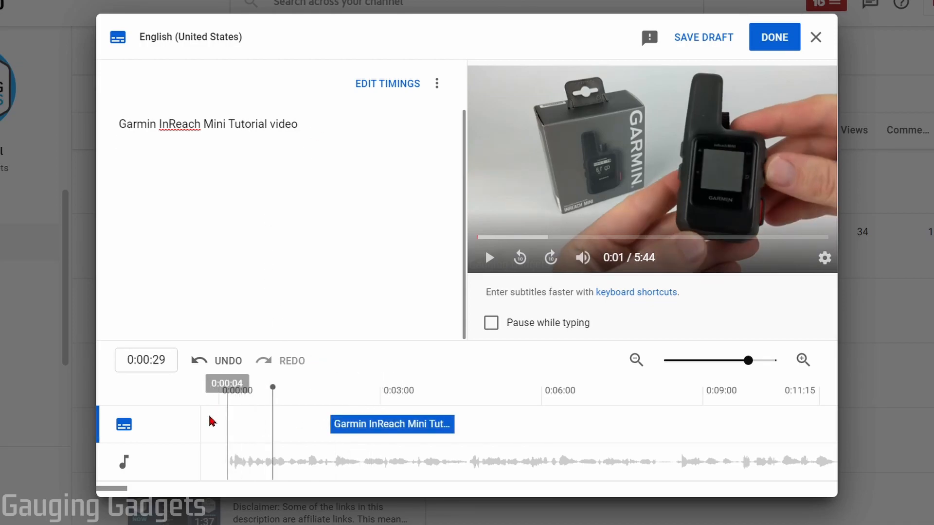
click(331, 401)
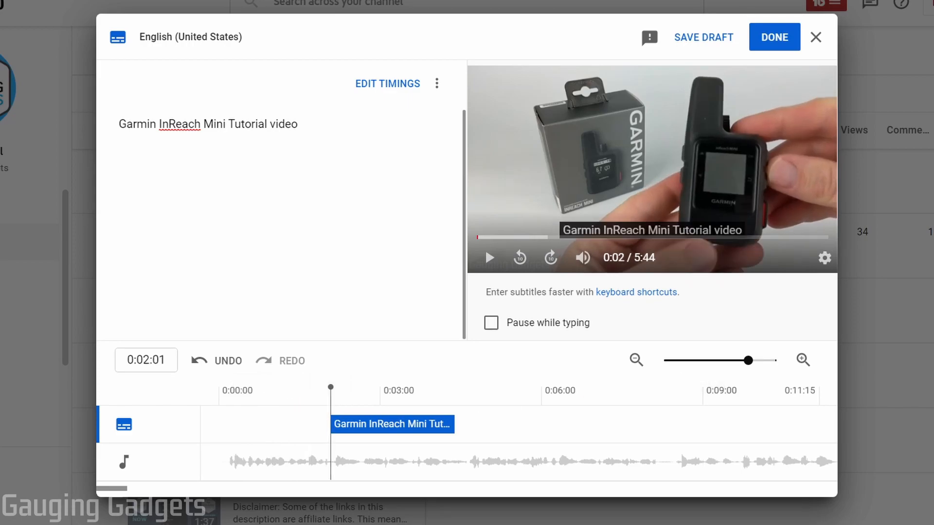
click(489, 258)
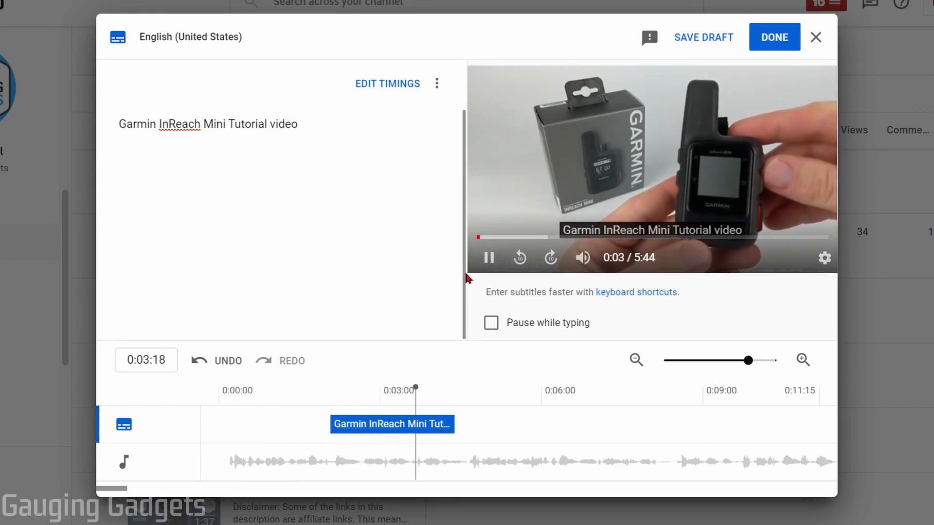
click(490, 257)
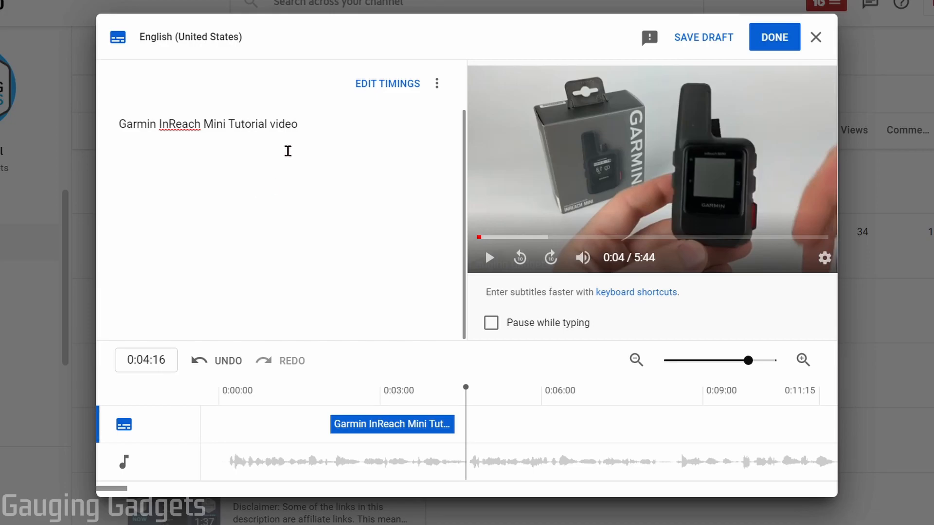
Manually enter the caption 'Open up a browser' from 0:17 to 0:22 and publish the English subtitles
click(250, 215)
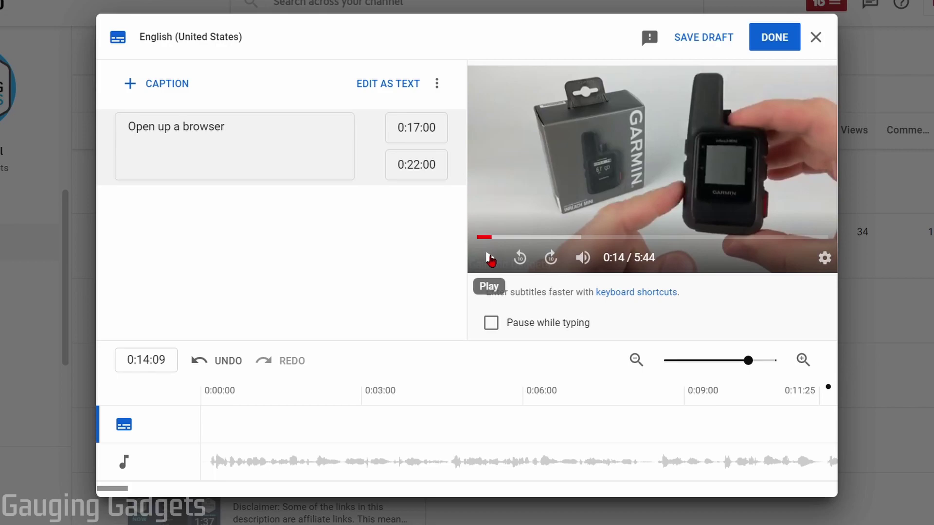
click(490, 258)
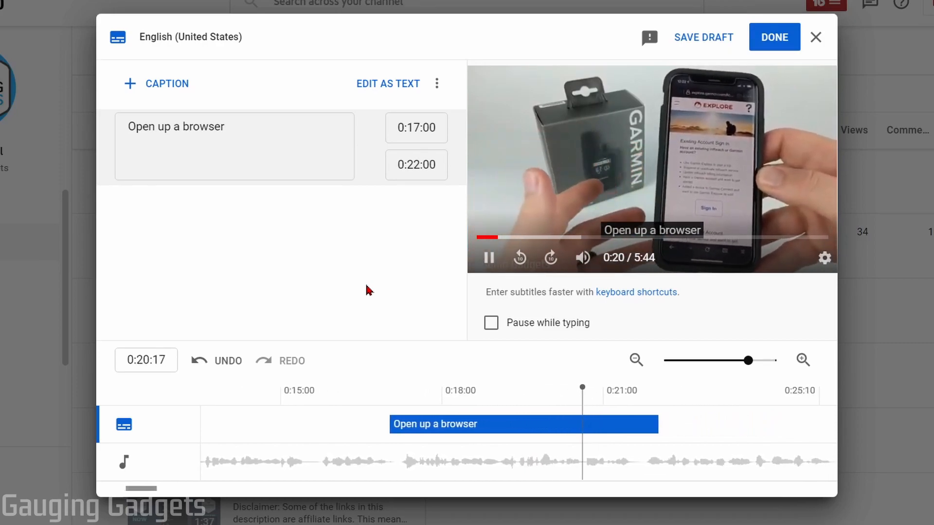
click(489, 257)
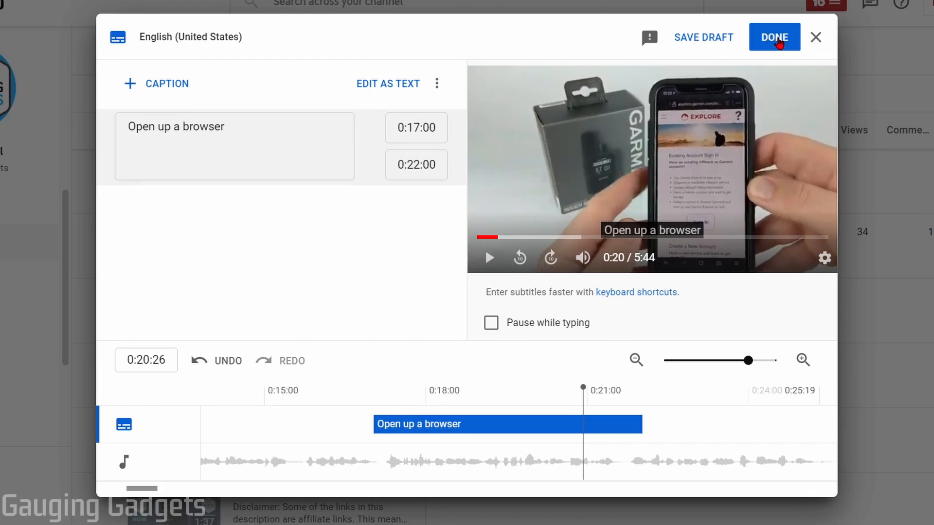
click(775, 37)
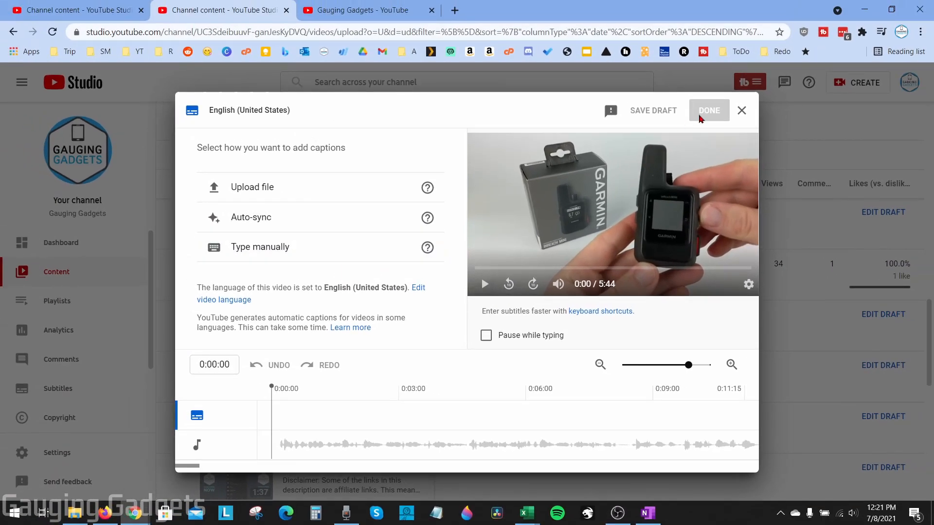
Go to the channel's Subtitles overview and open the How to Set Alarms video's languages
click(742, 111)
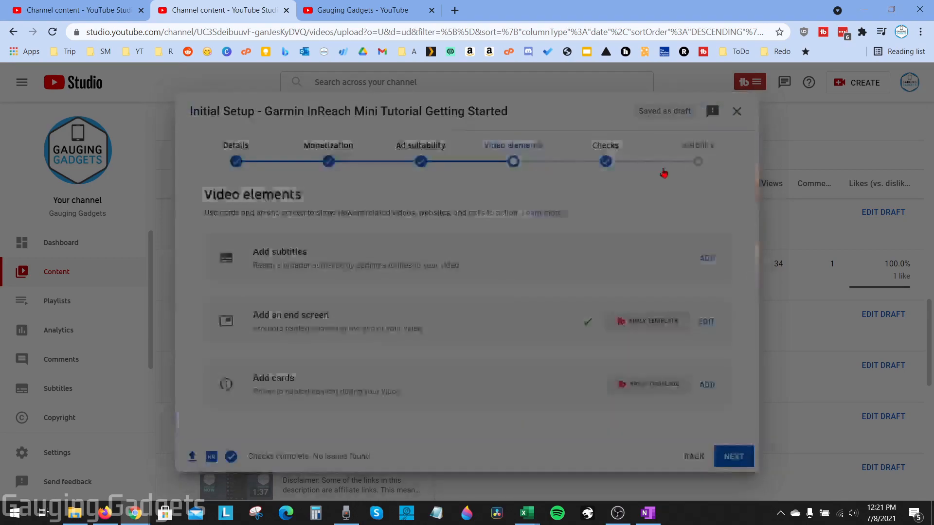
key(ctrl+shift+Tab)
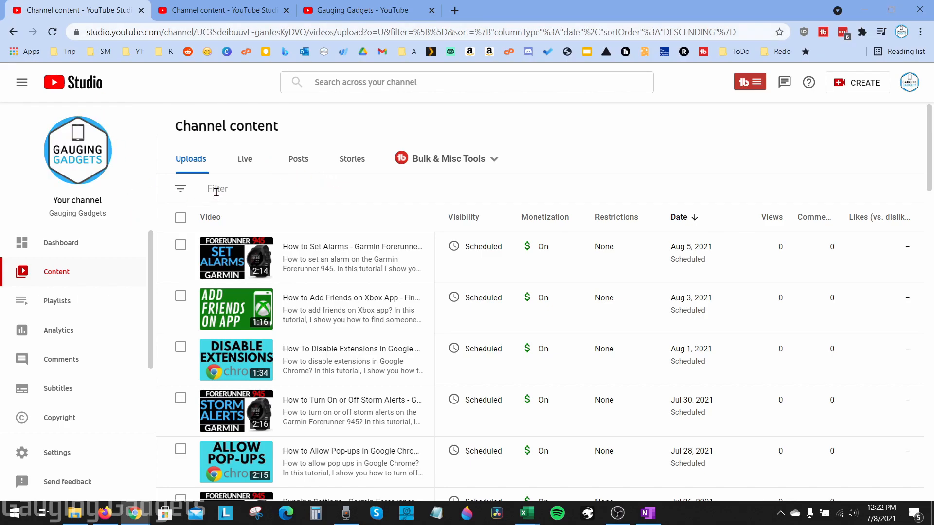
click(63, 393)
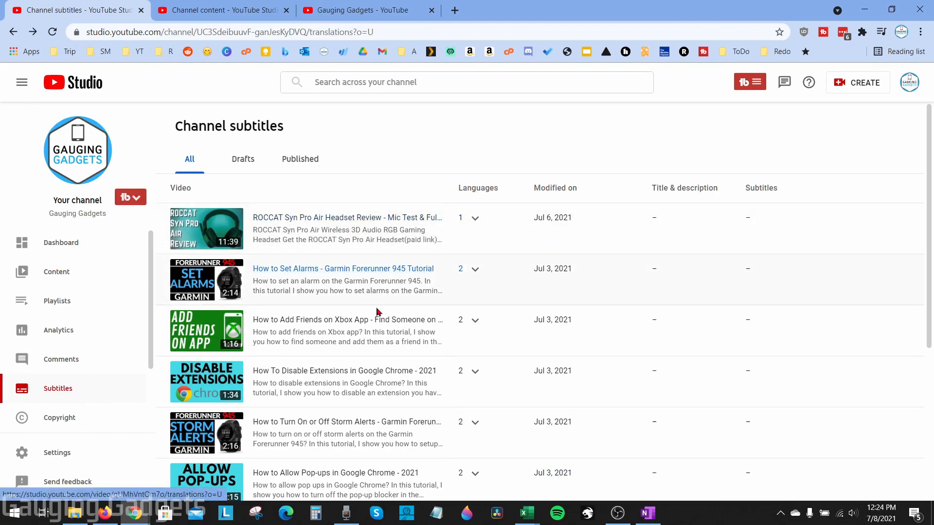
click(333, 271)
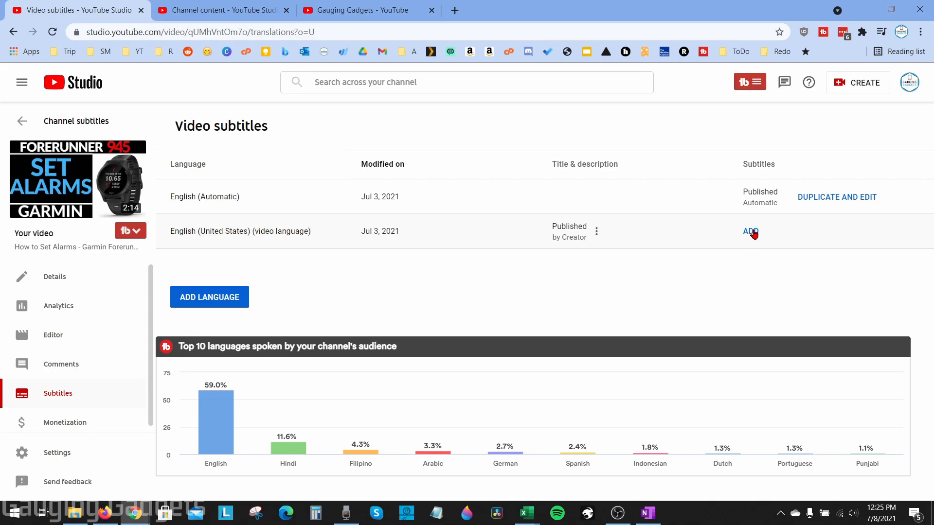
click(753, 235)
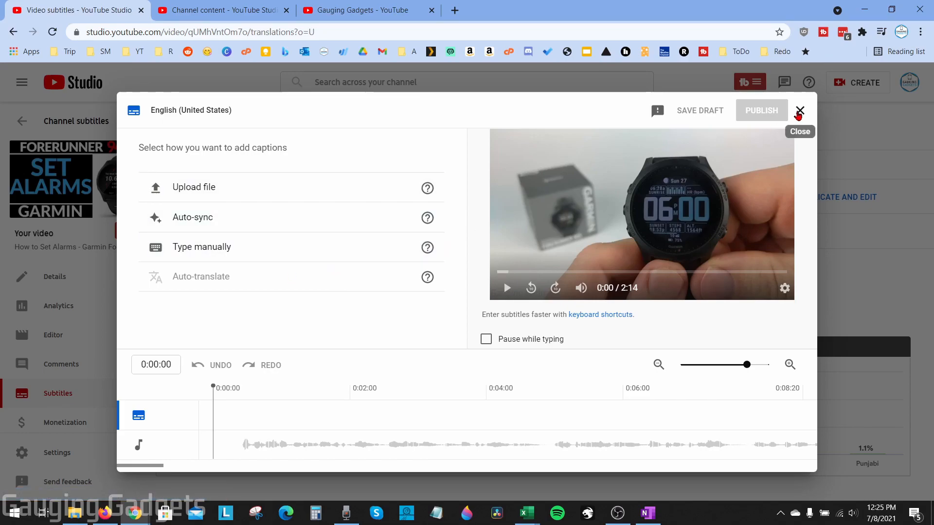
click(800, 112)
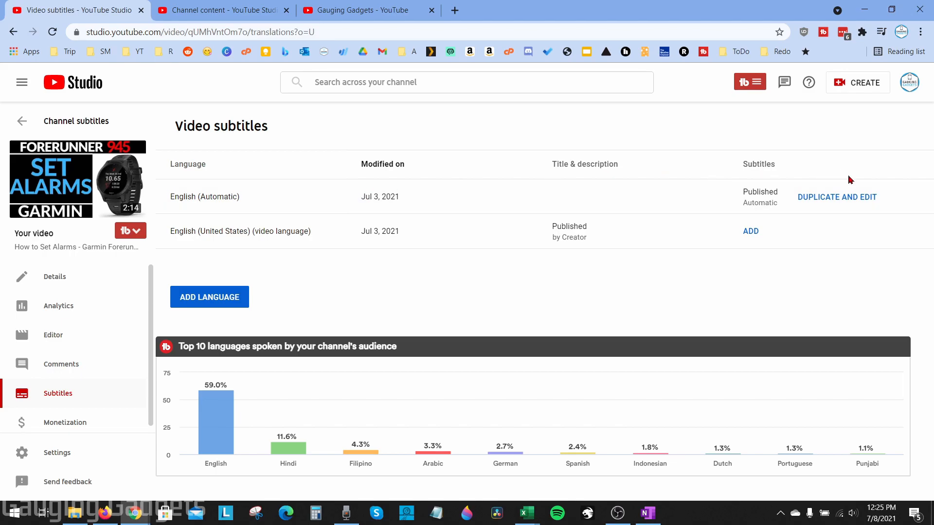
Duplicate the automatic English captions for editing and preview them near the video start
click(851, 202)
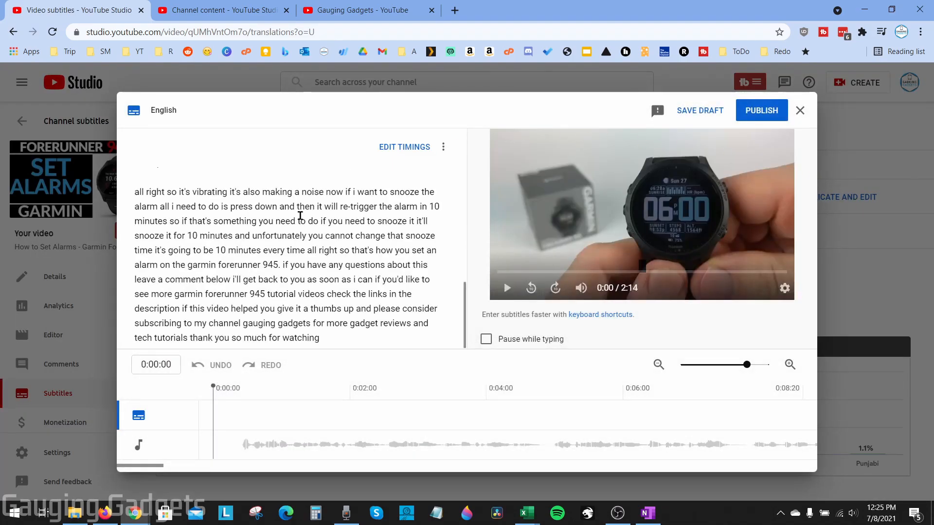
scroll(200, 237, up, 5)
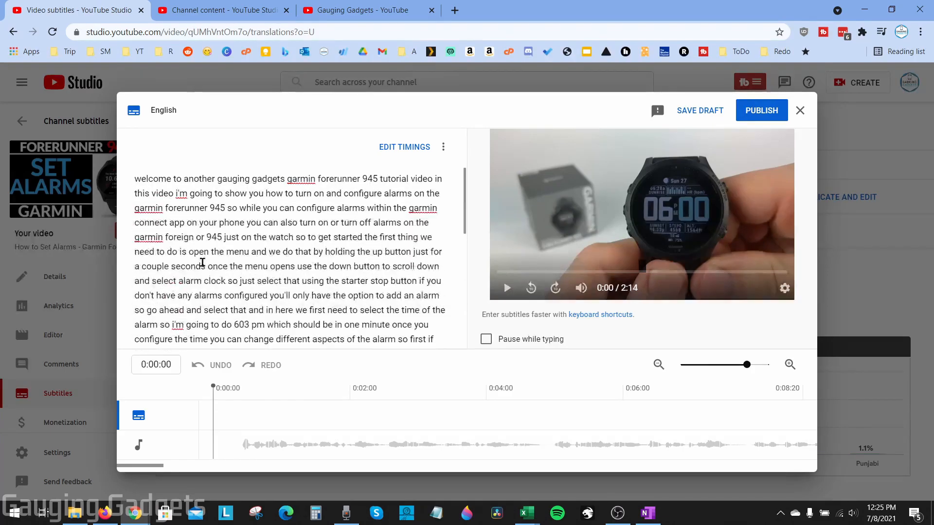
drag(250, 388, 603, 390)
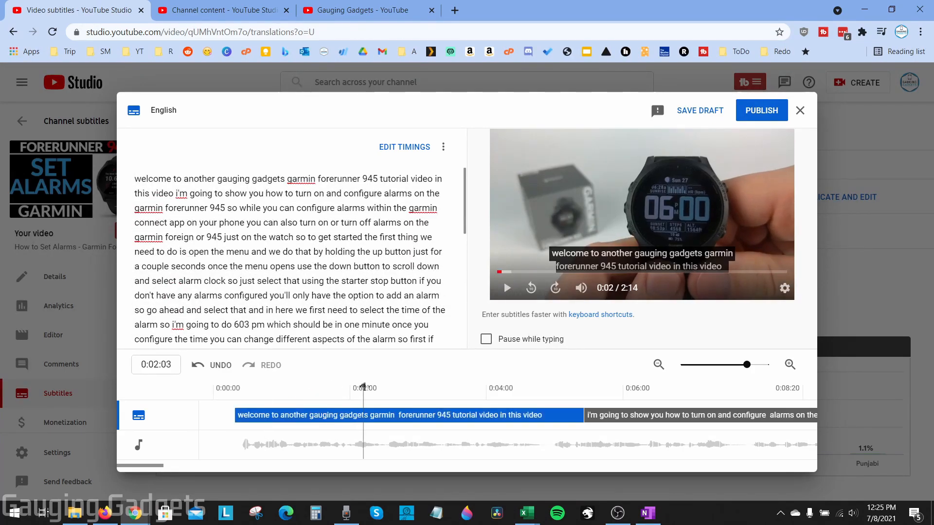
click(261, 414)
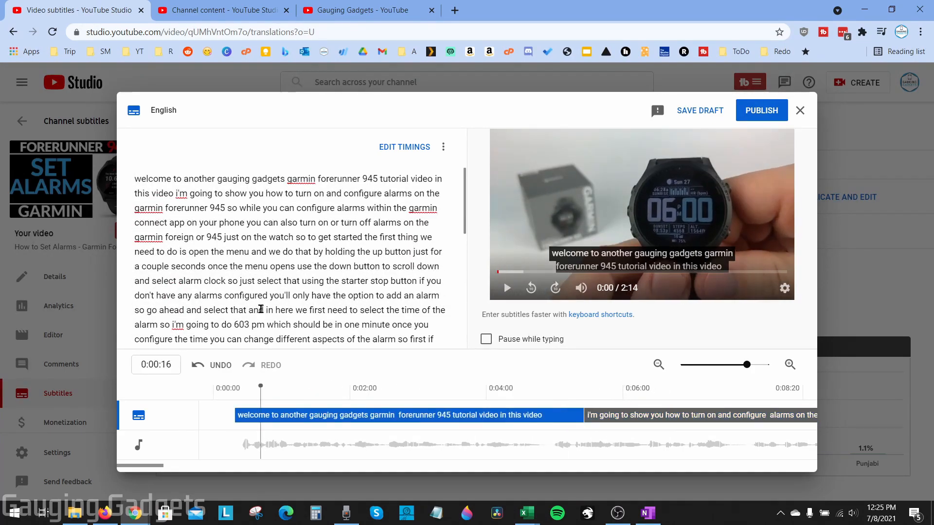
scroll(219, 232, down, 2)
scroll(225, 235, up, 2)
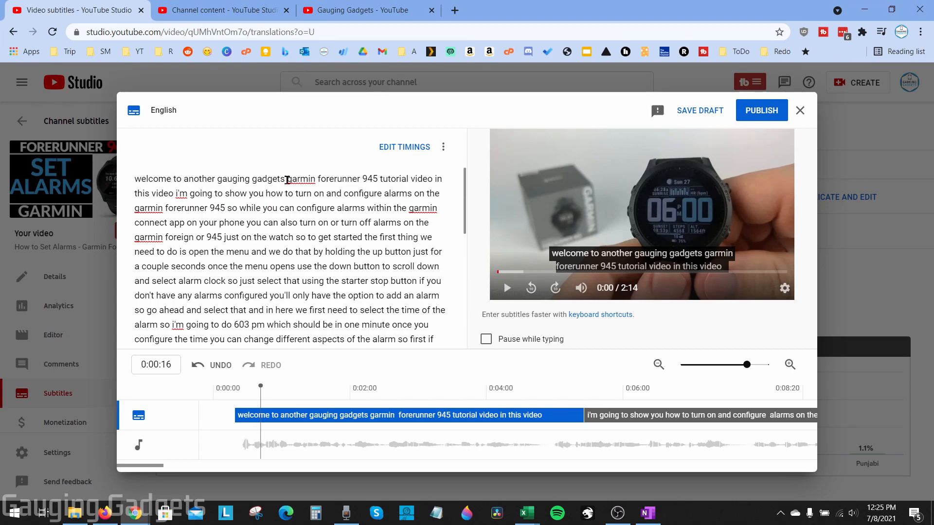
Correct the transcript to Garmin, I'm, forerunner 945 and 6:03 pm
click(287, 179)
key(Delete)
text(G)
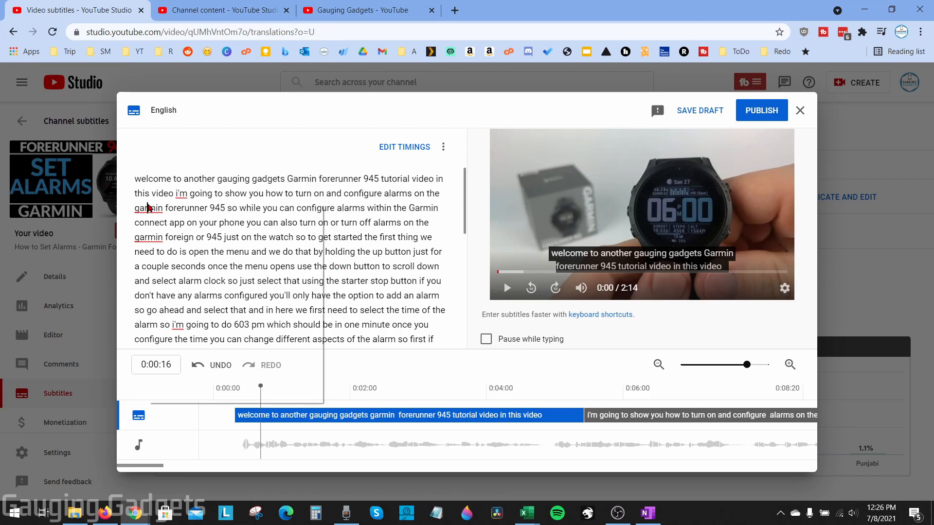
drag(167, 237, 204, 237)
text(forerunner)
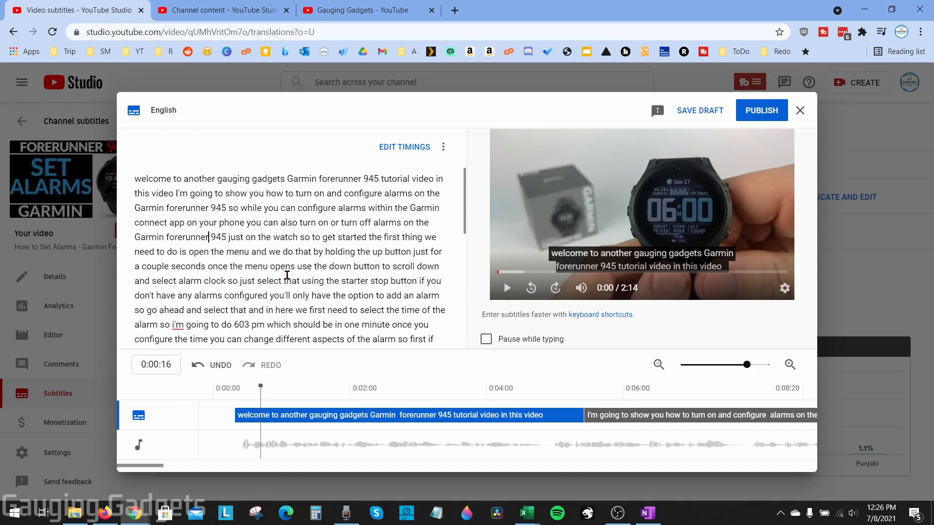
click(241, 325)
text(:)
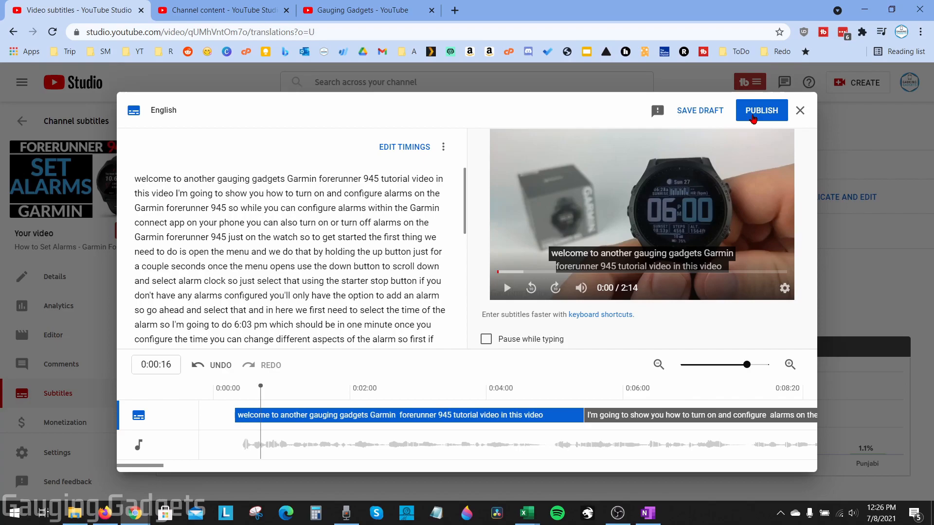
Publish the corrected English subtitles, then browse the Add language list without choosing one
click(756, 119)
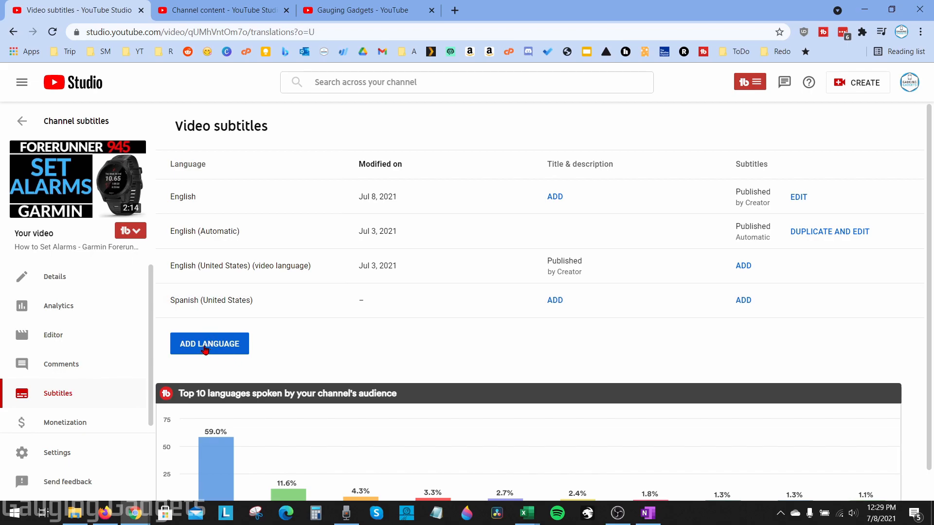
click(206, 350)
scroll(313, 192, down, 2)
scroll(326, 216, down, 4)
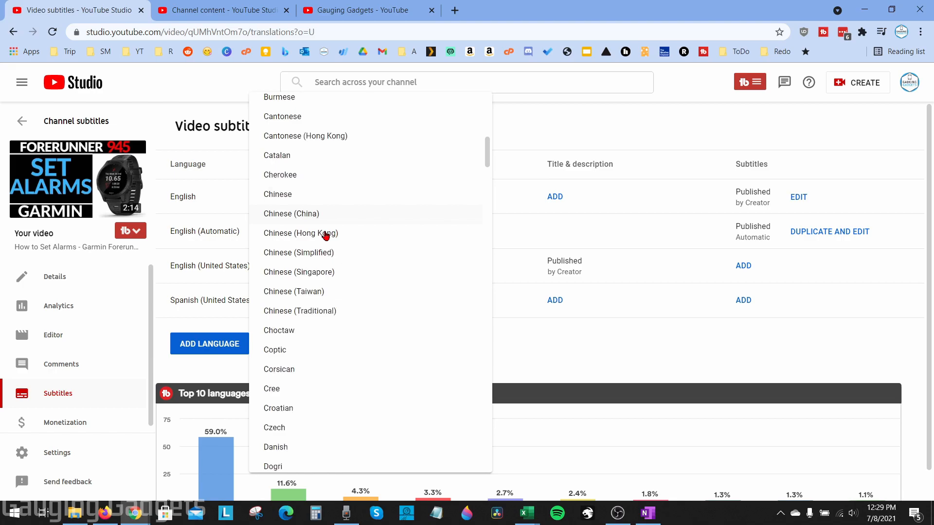
key(Escape)
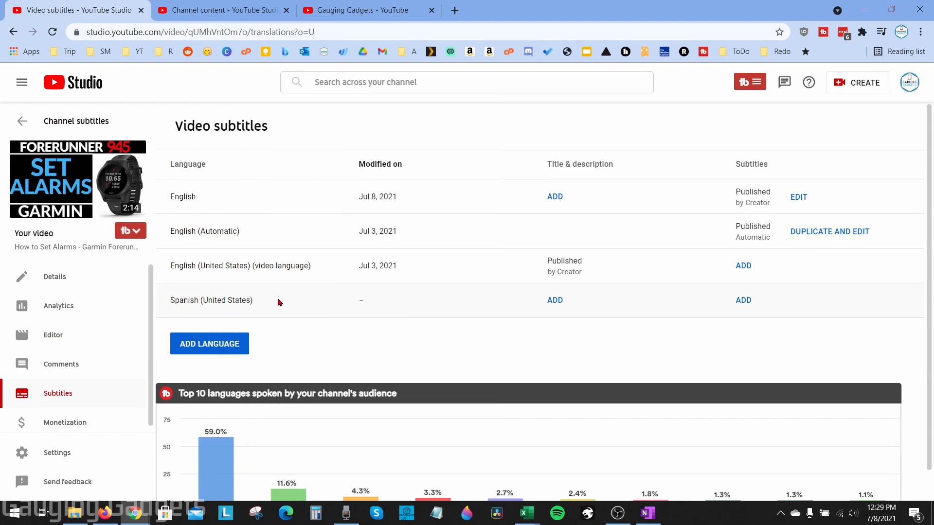
Publish Spanish (United States) subtitles auto-translated from the English captions
click(741, 301)
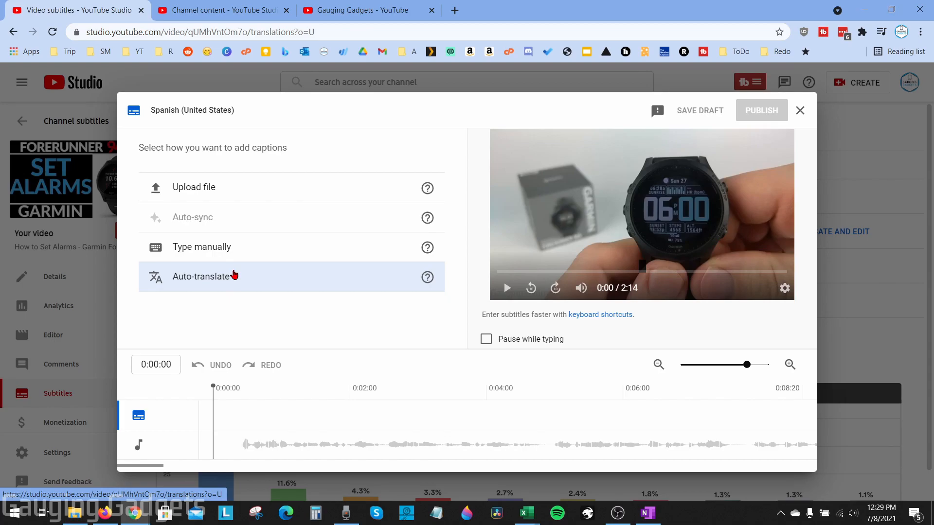
click(224, 280)
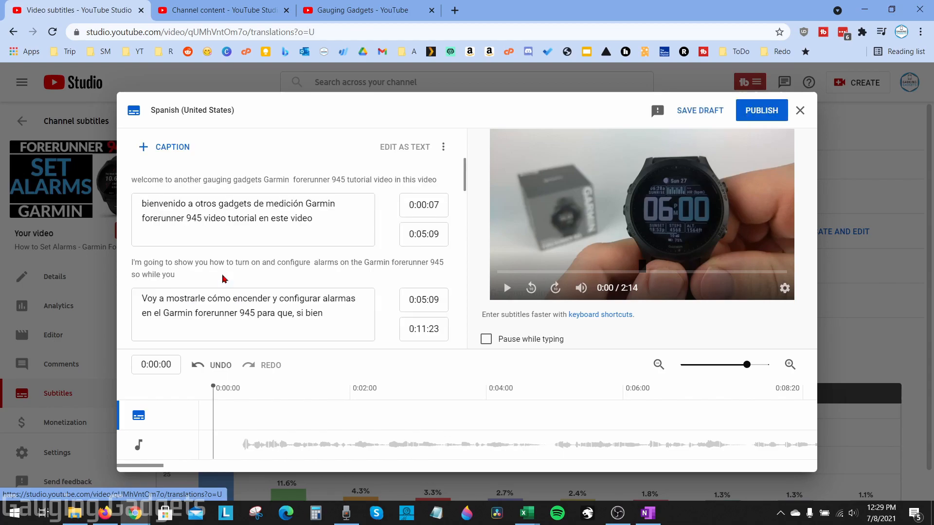
scroll(383, 269, down, 3)
scroll(383, 270, down, 2)
scroll(385, 270, up, 5)
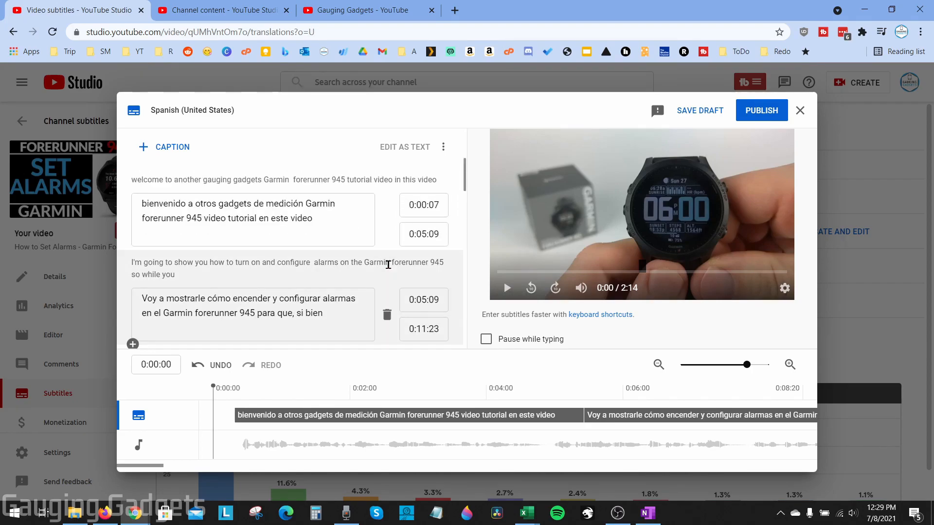
click(764, 110)
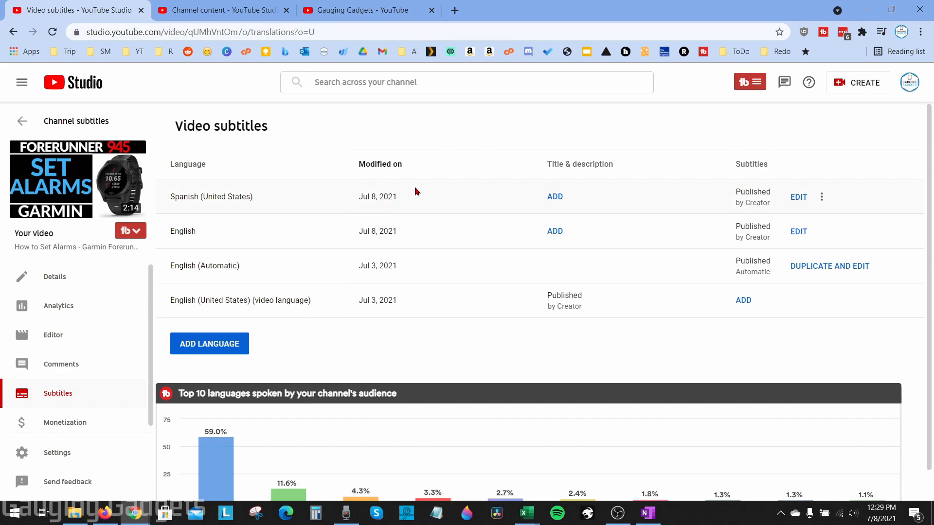
Auto-translate the video's title and description into Spanish and publish them
mouse_move(543, 196)
click(555, 198)
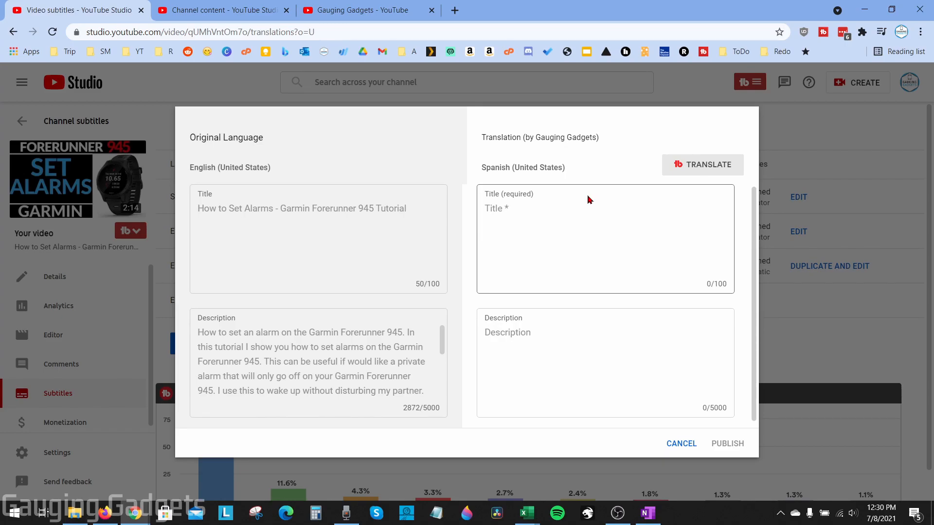
click(712, 169)
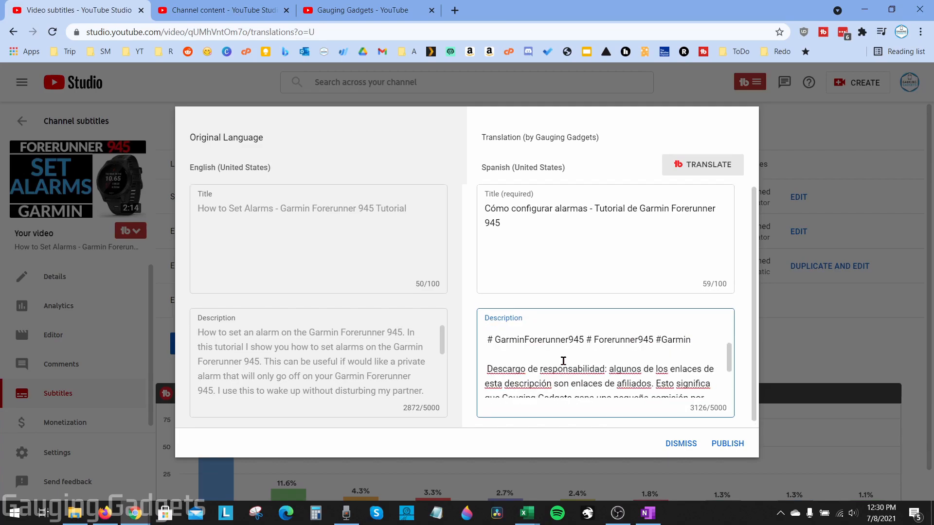
click(727, 445)
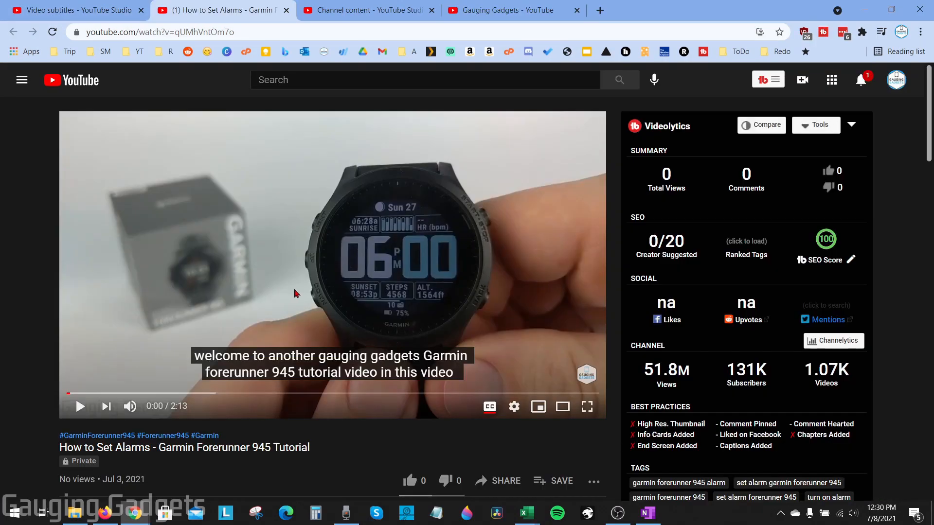
Switch the player's captions to Spanish (United States) and play the video
click(515, 407)
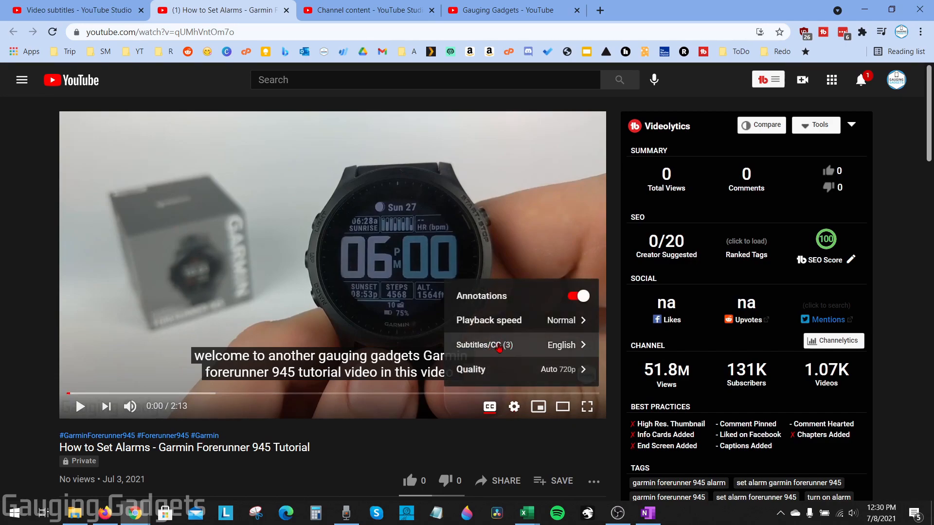
click(505, 346)
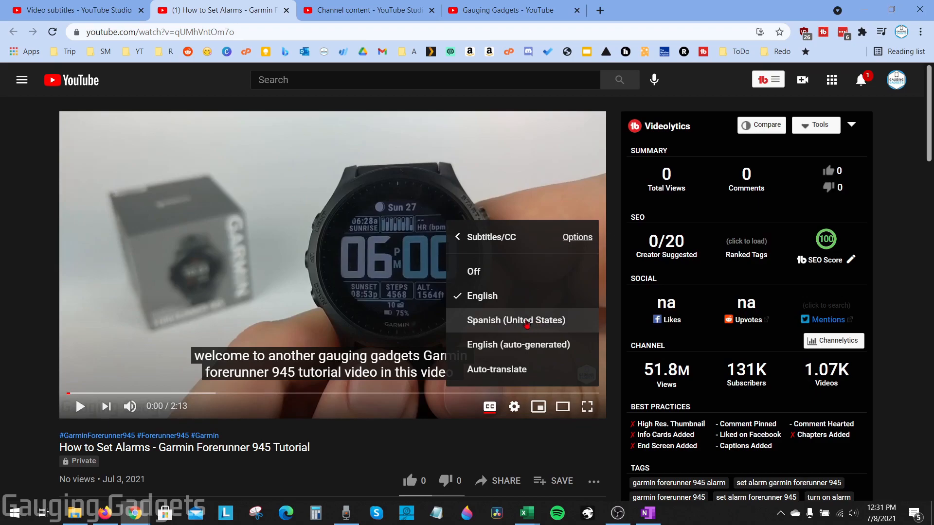
click(518, 325)
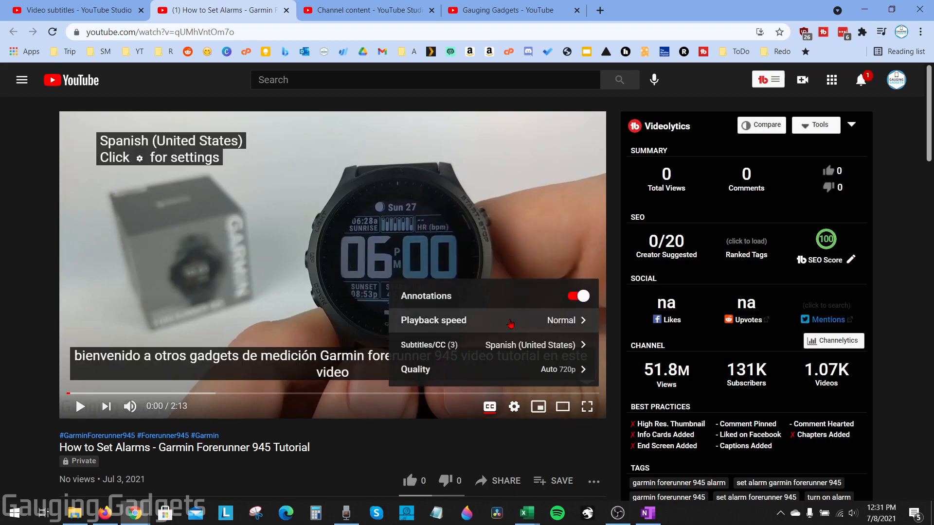
click(80, 406)
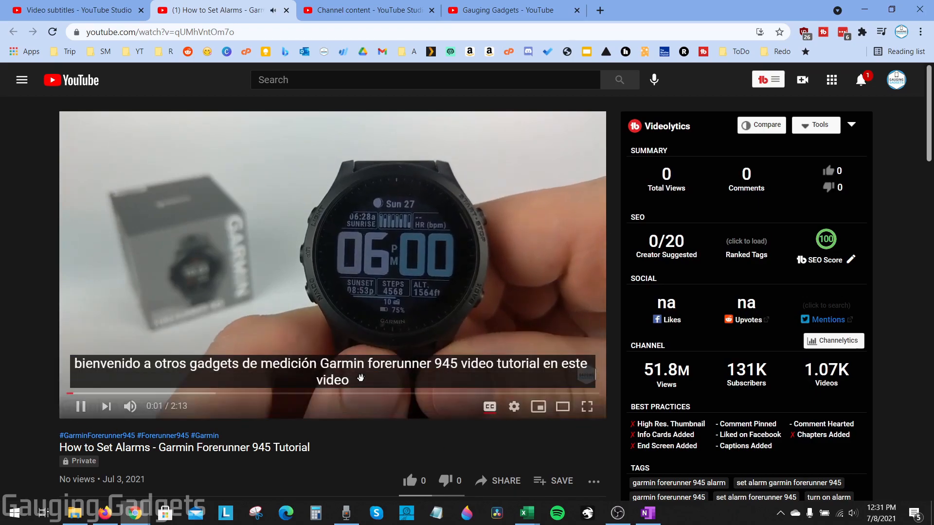